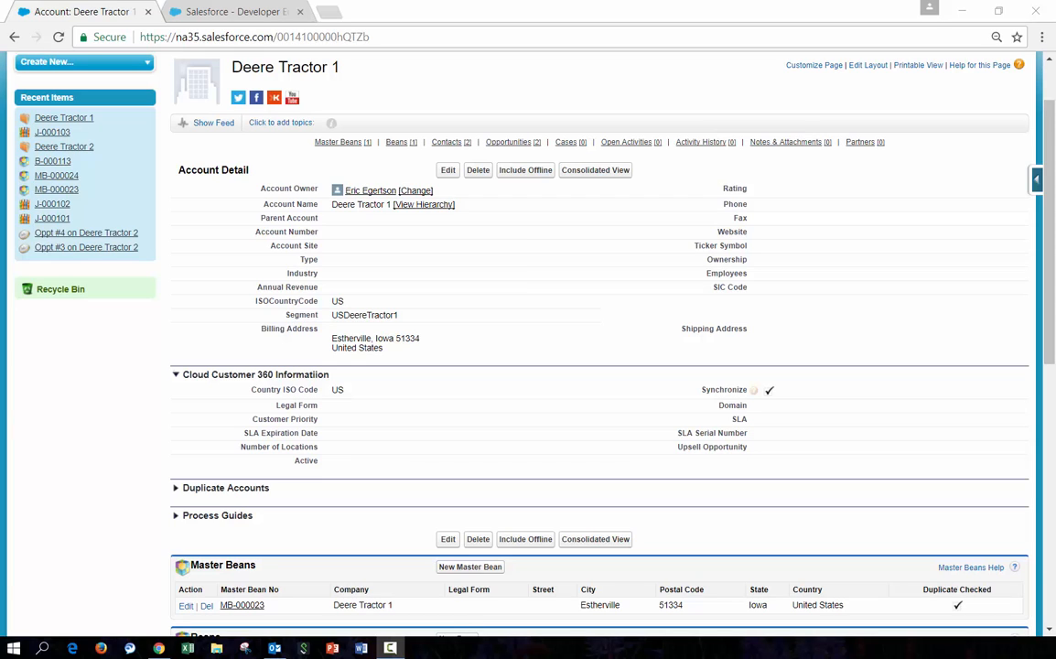
Review the Deere Tractor 1 and Deere Tractor 2 account records and their related lists
scroll(459, 308, up, 1)
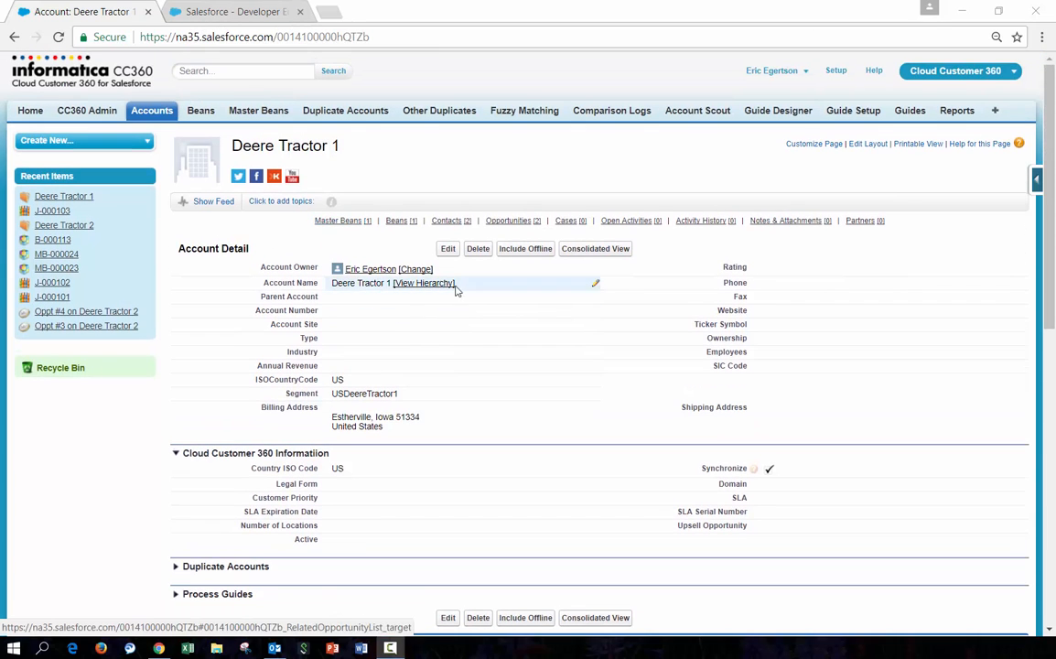
scroll(320, 430, down, 5)
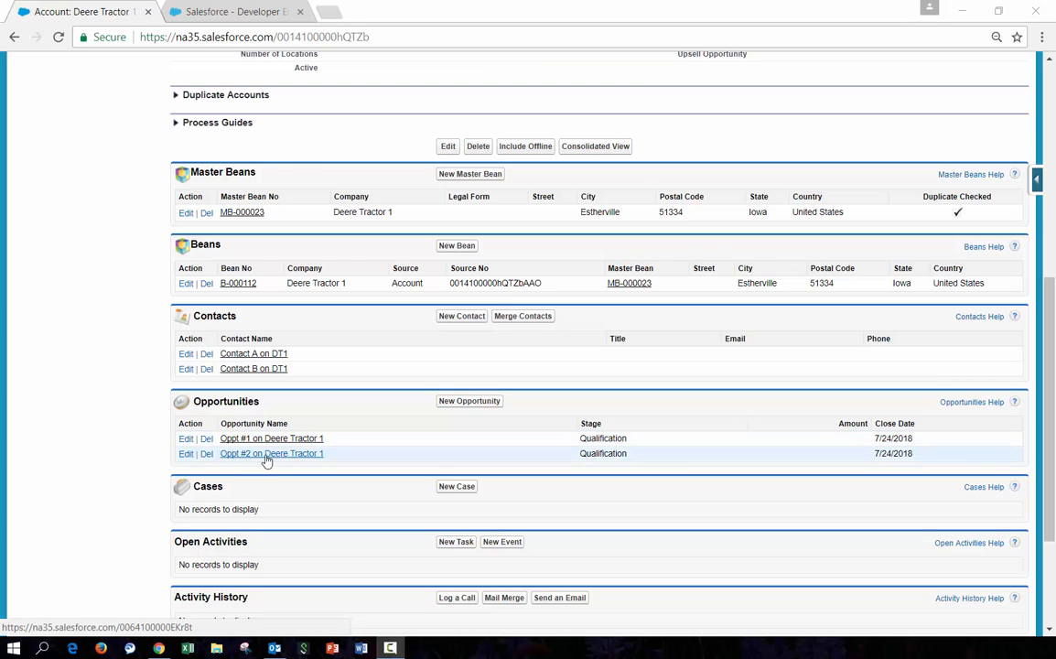
scroll(262, 416, up, 5)
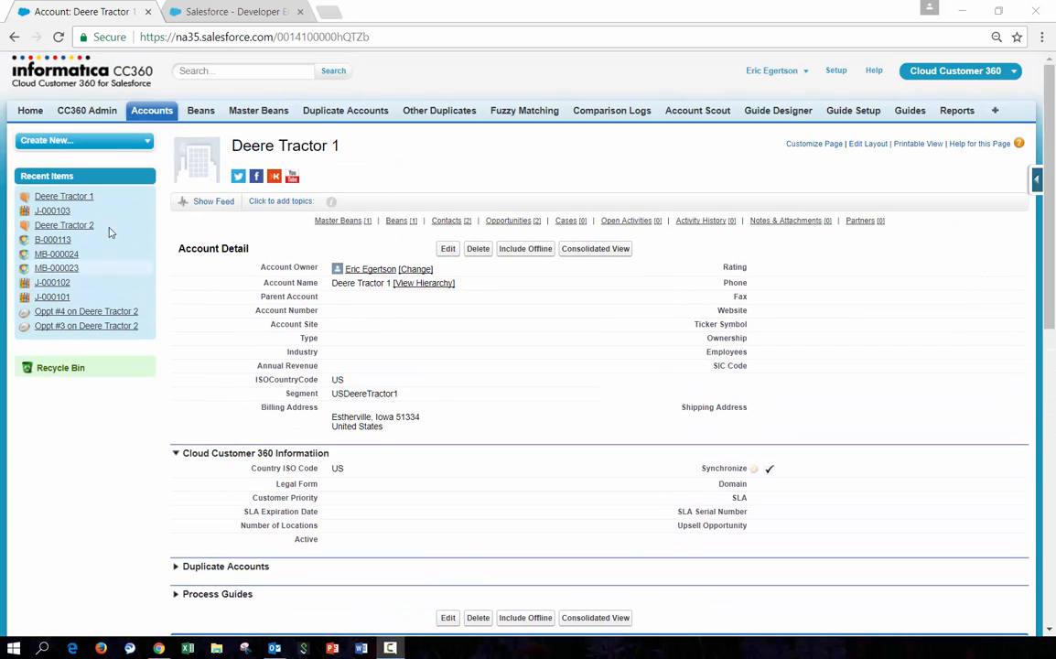
click(55, 227)
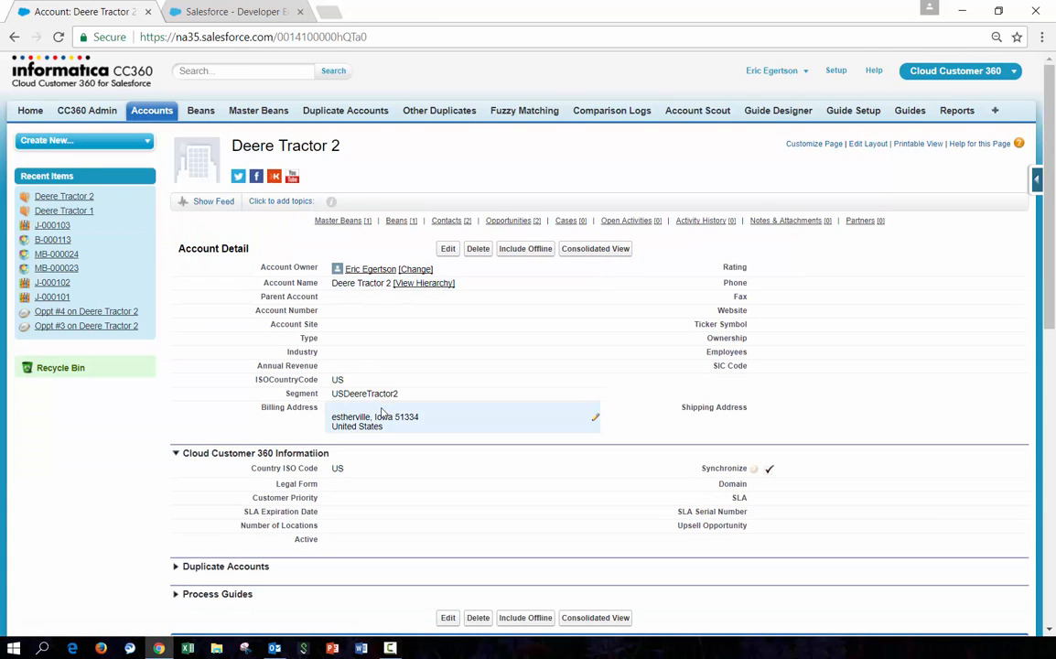
scroll(337, 443, down, 4)
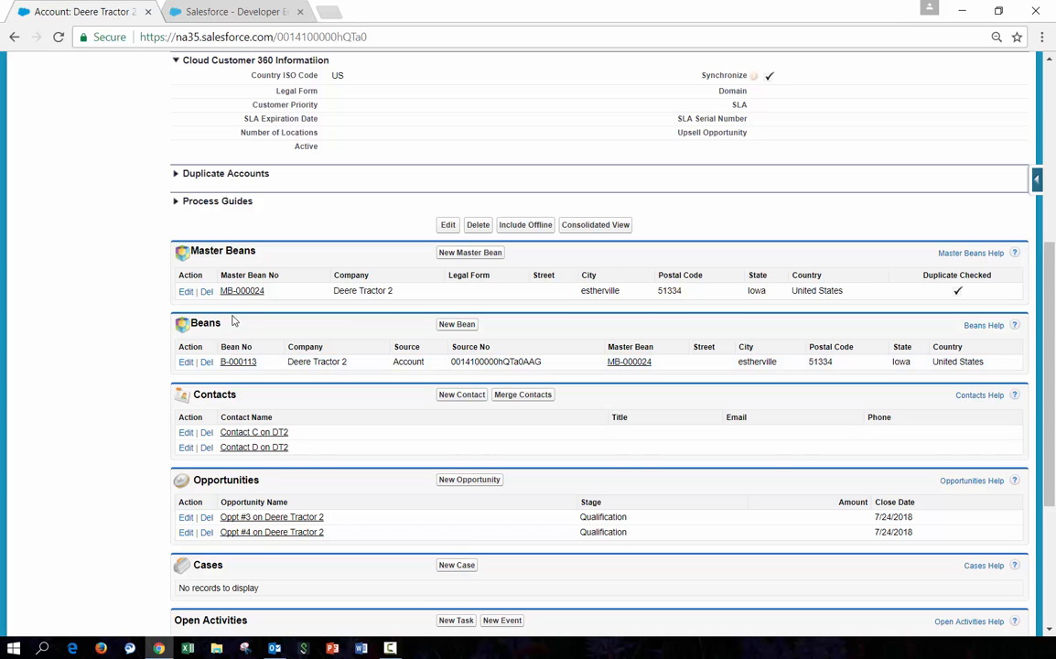
scroll(167, 279, up, 5)
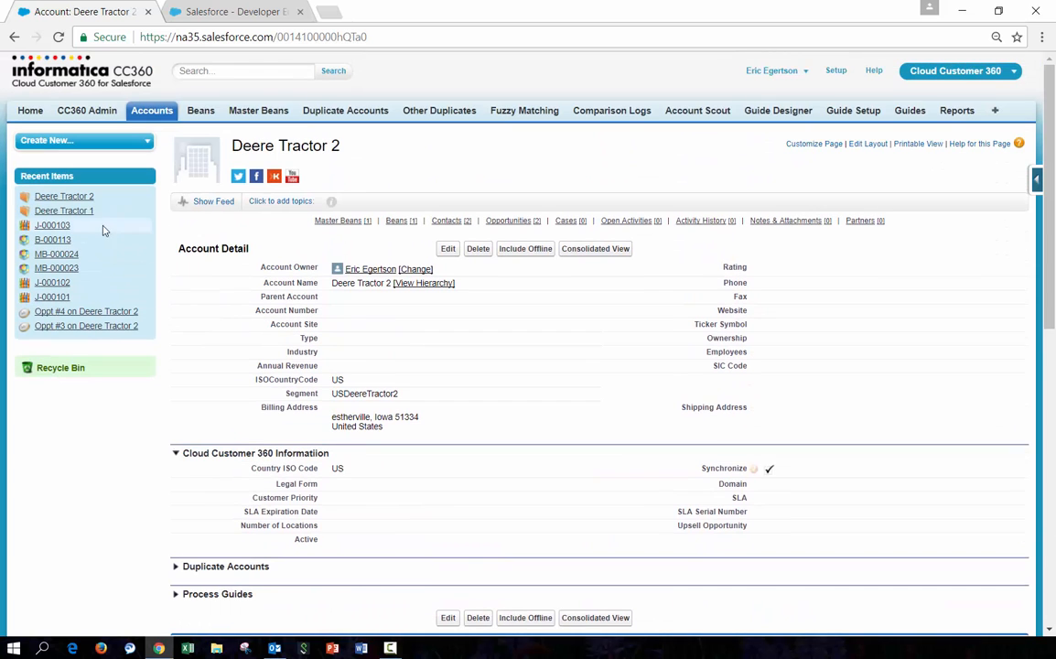
Open Deere Tractor 1, expand its Duplicate Accounts section and select the Deere Tractor 2 duplicate
click(83, 213)
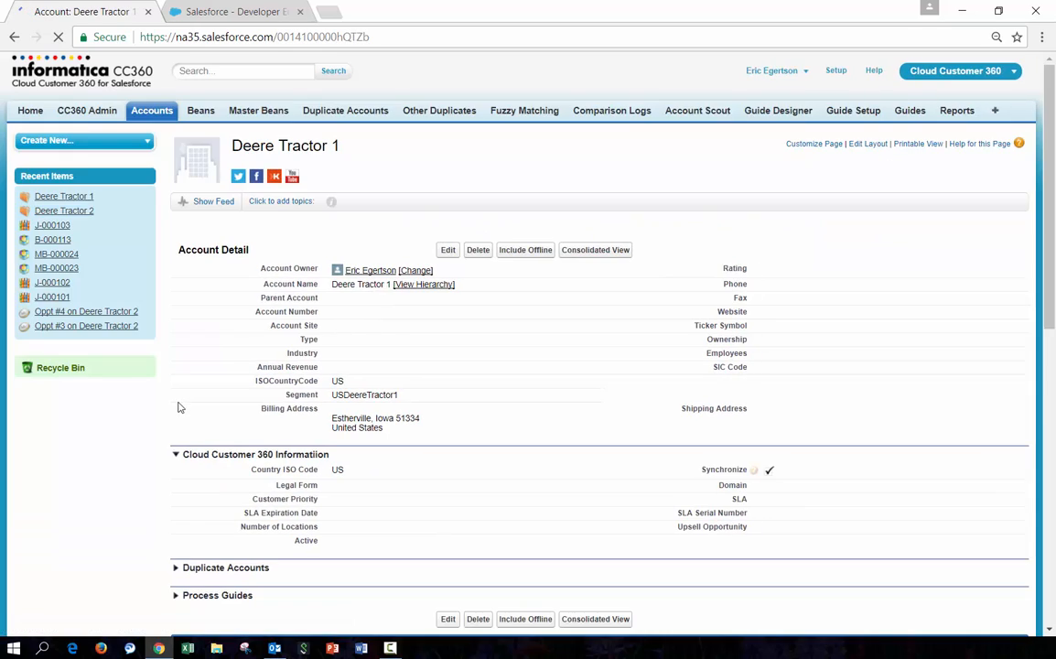
scroll(161, 370, down, 4)
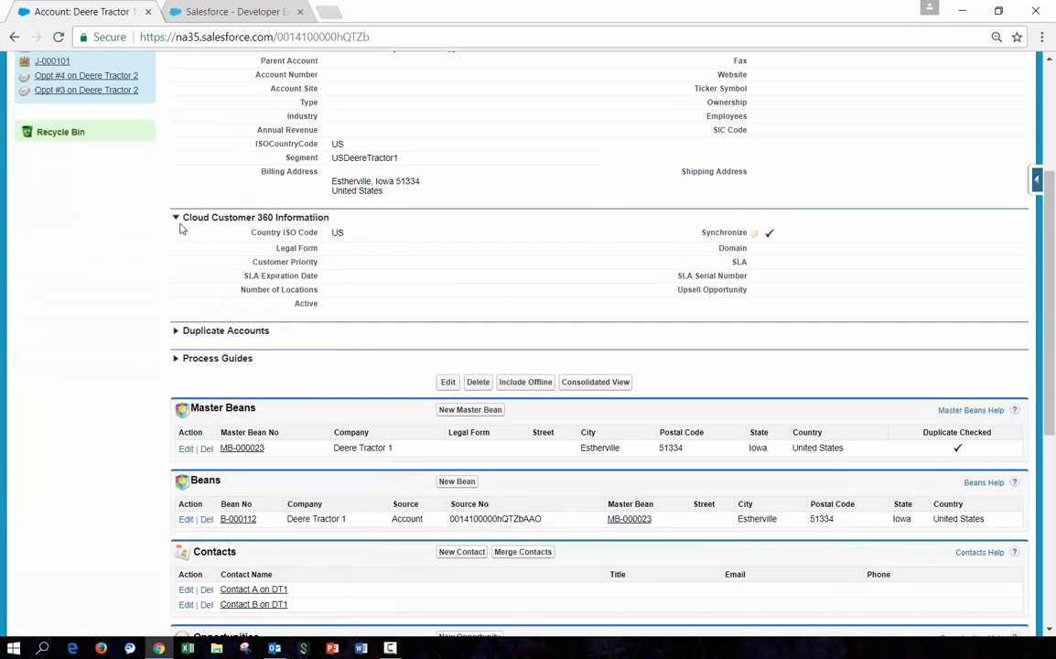
click(175, 333)
scroll(119, 376, down, 3)
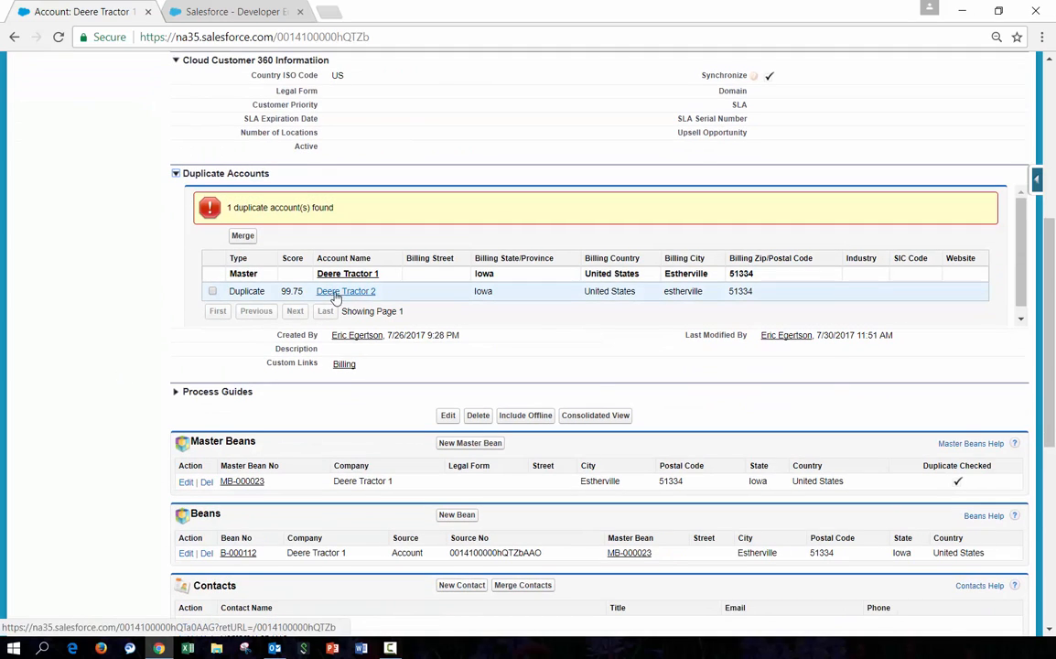
click(213, 290)
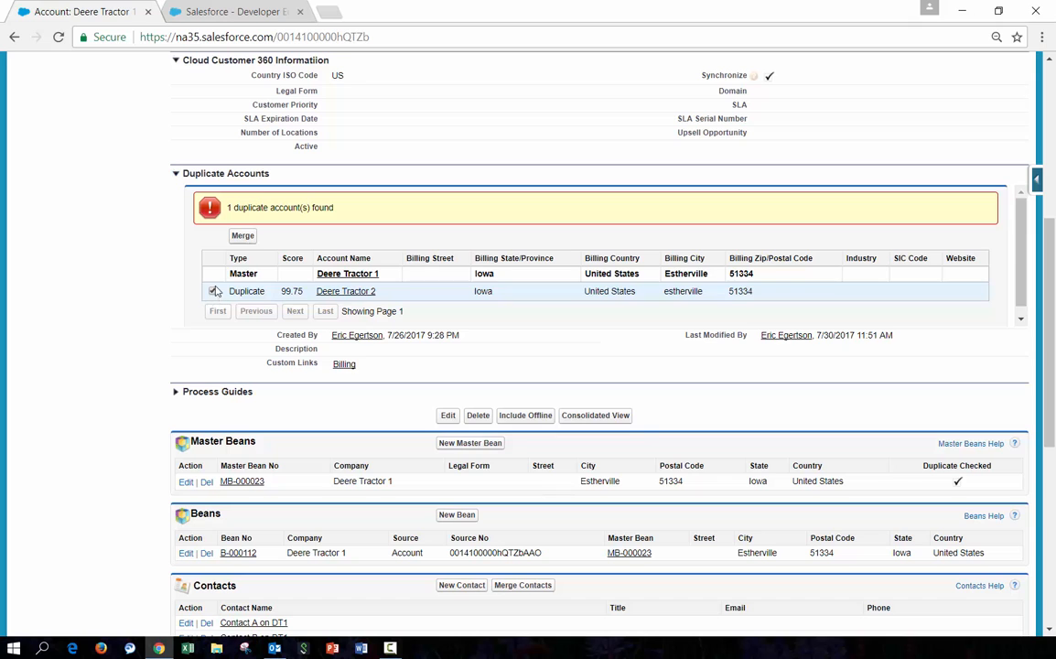
Merge Deere Tractor 2 into Deere Tractor 1, keeping Deere Tractor 1 as the master record
click(238, 234)
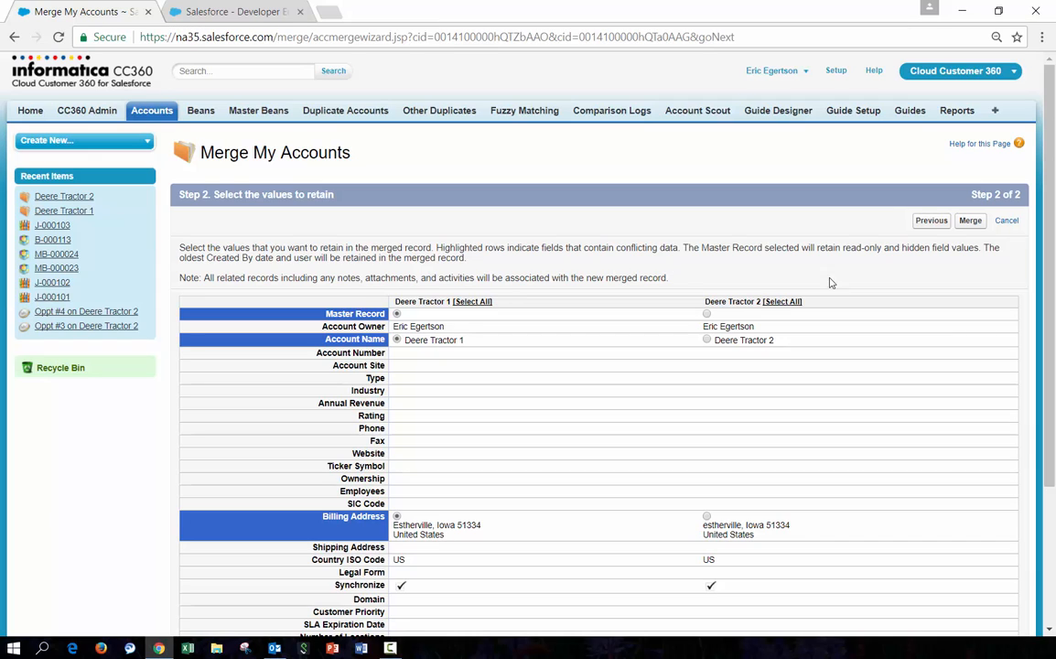
click(969, 221)
click(592, 141)
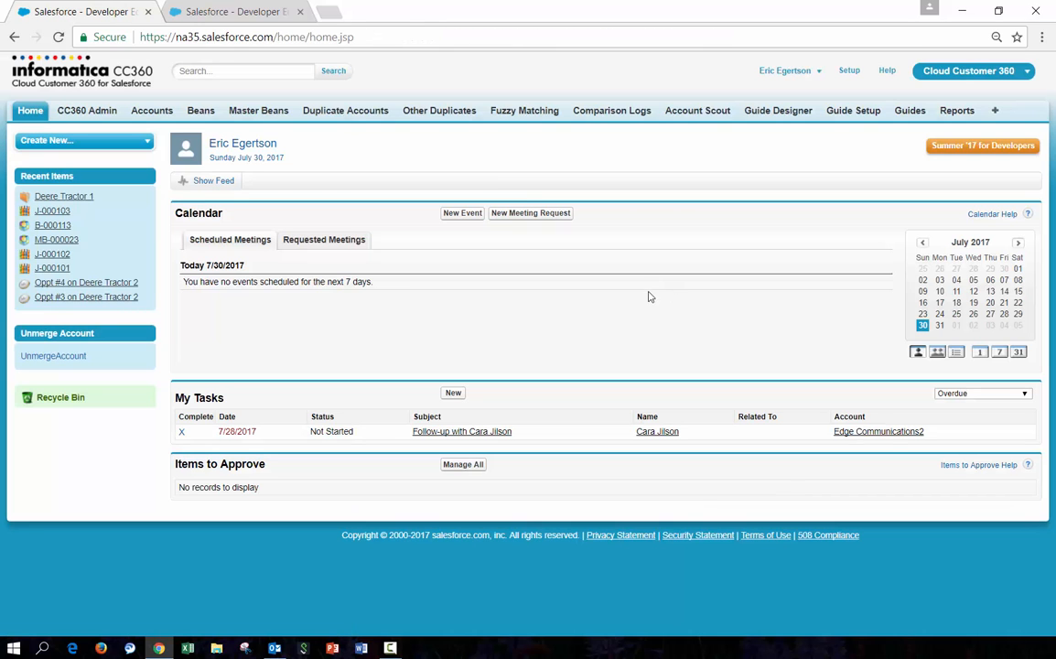
Review the merged Deere Tractor 1 account's duplicates, contacts and opportunities
click(72, 197)
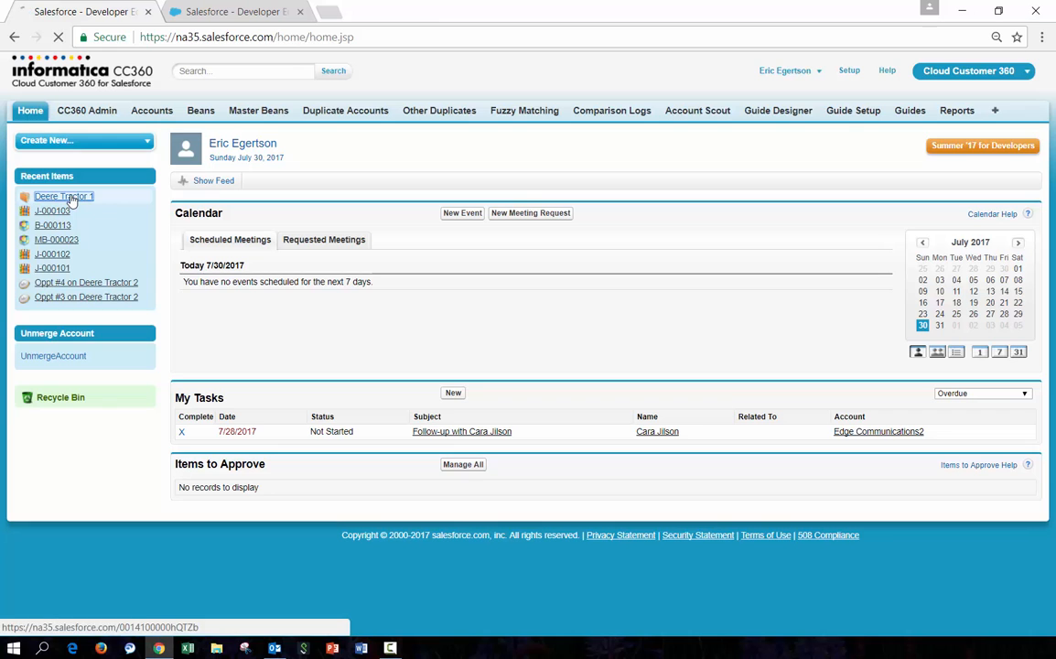
scroll(318, 311, down, 3)
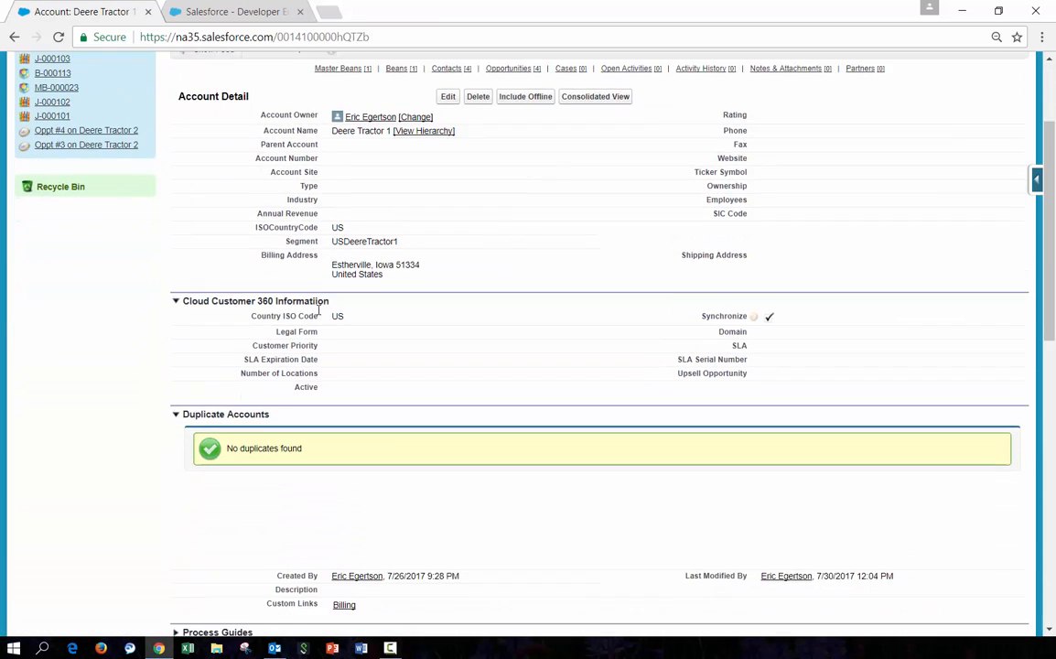
scroll(319, 311, down, 5)
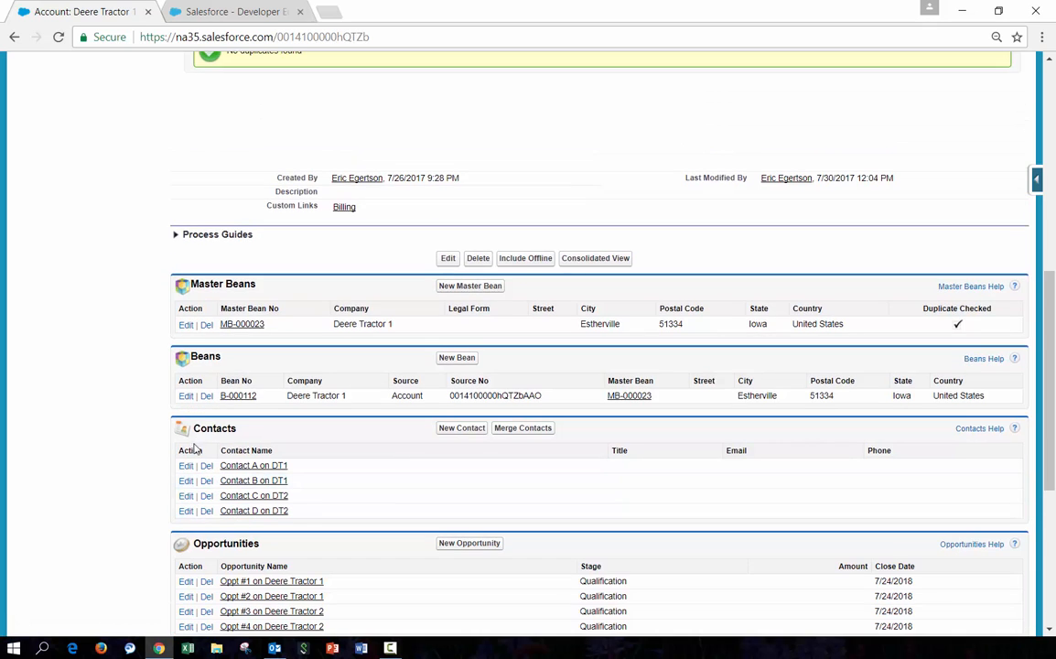
scroll(229, 412, down, 5)
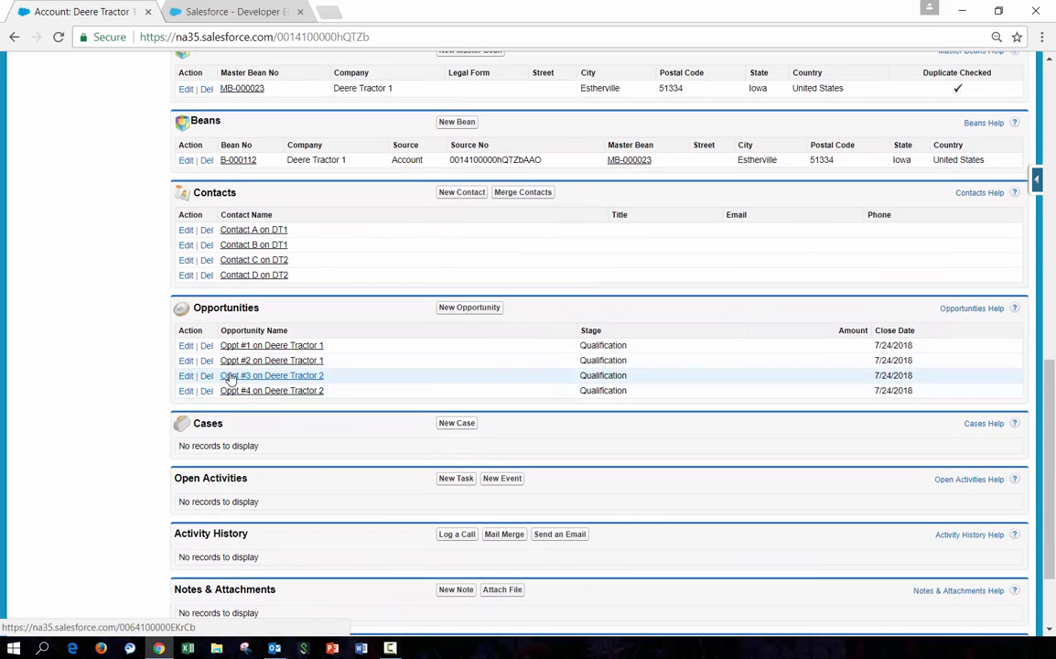
scroll(215, 398, up, 3)
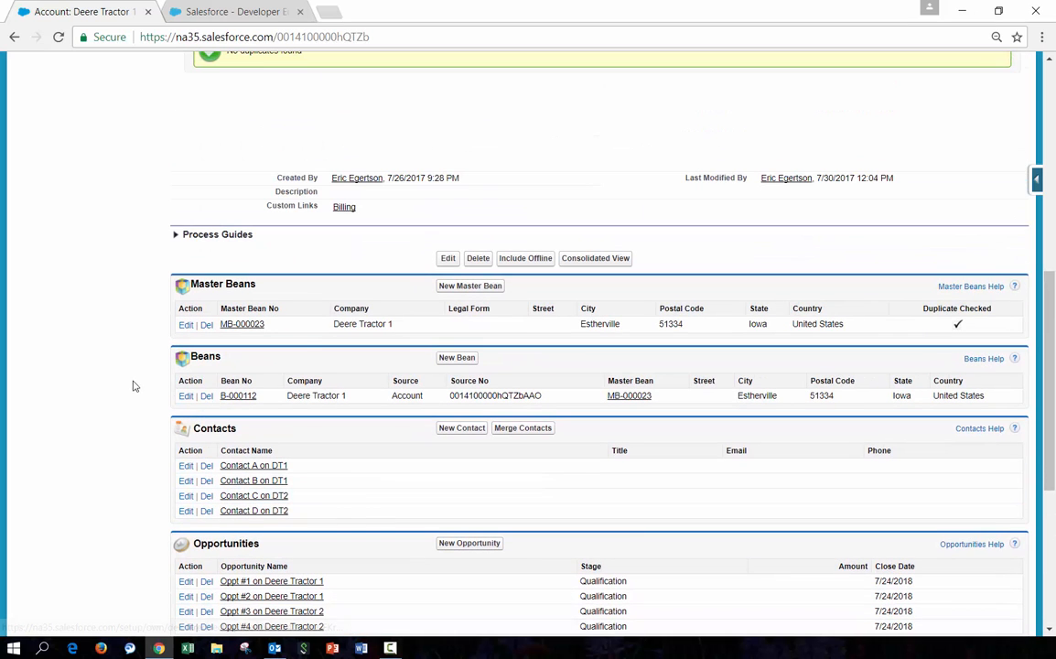
Inspect master bean MB-000023 and its bean B-000113 originating from Deere Tractor 2
click(241, 326)
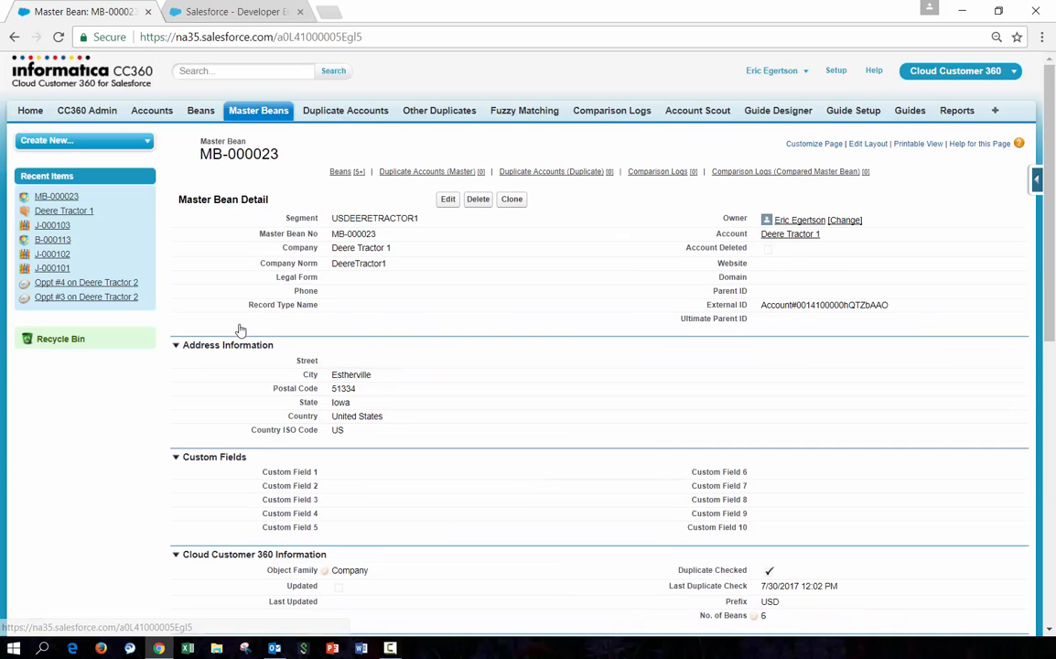
scroll(247, 327, down, 5)
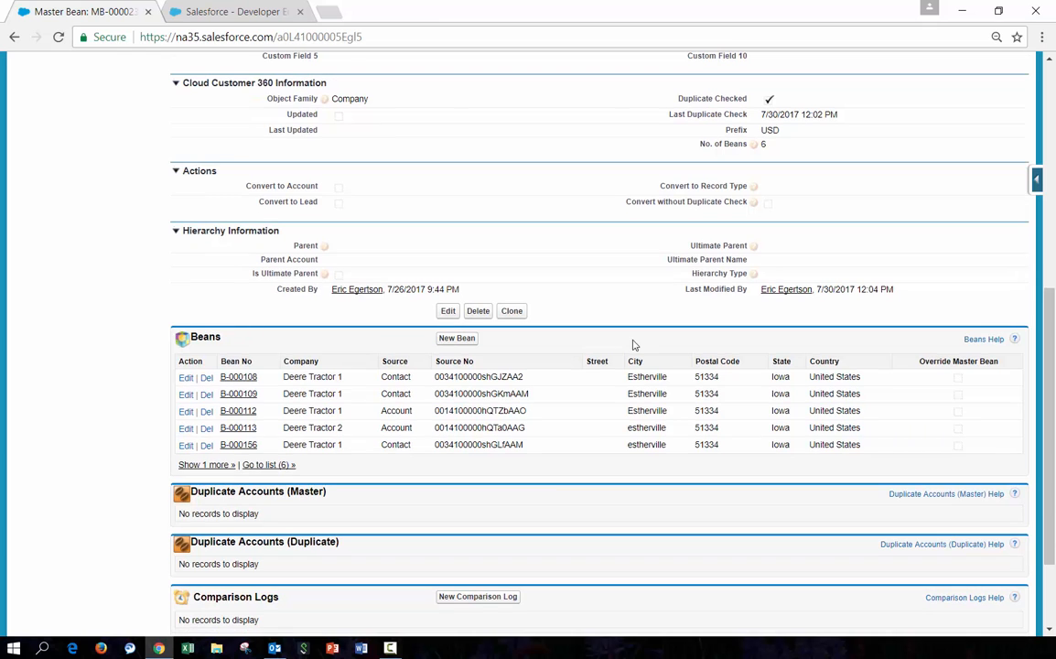
click(236, 432)
scroll(236, 432, down, 3)
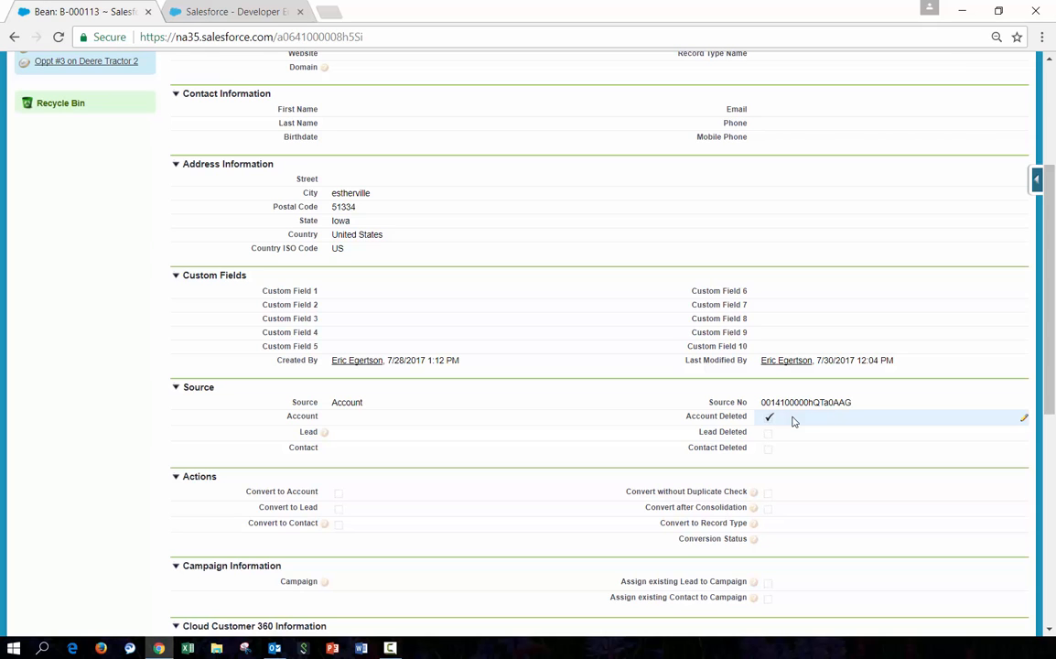
scroll(418, 274, up, 2)
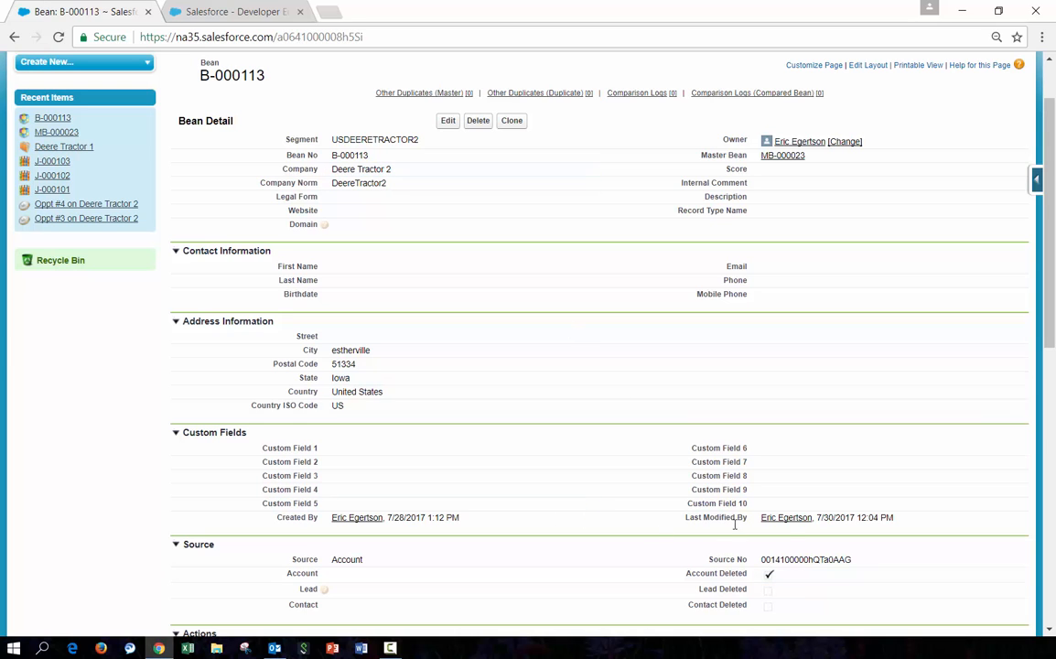
scroll(170, 264, up, 1)
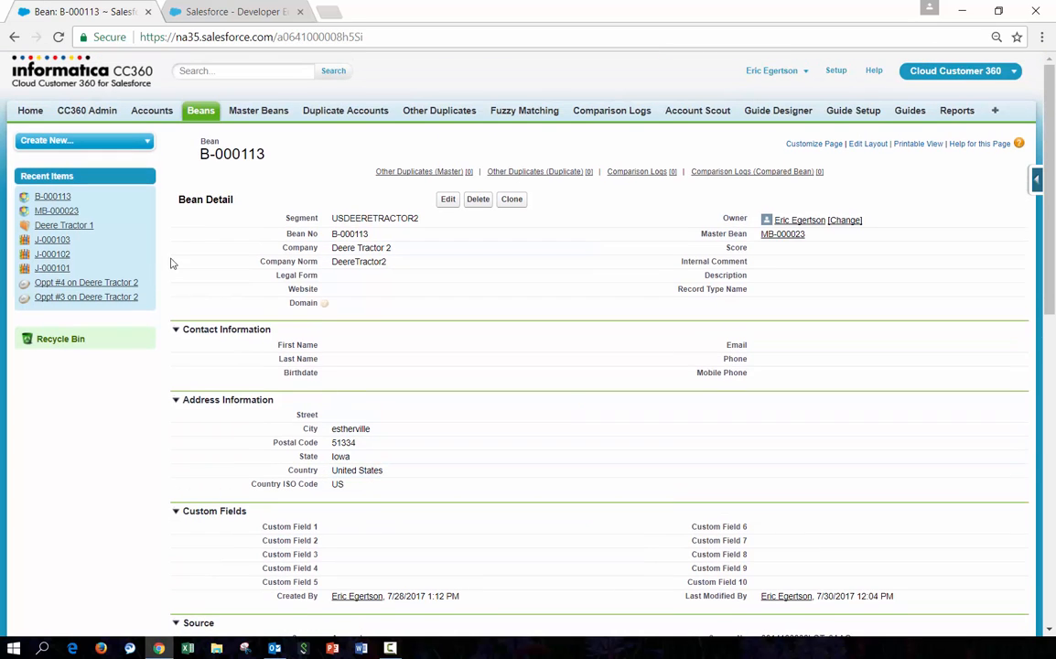
Start the Unmerge Account guide and choose the merged Deere Tractor 2 account to unmerge
click(29, 113)
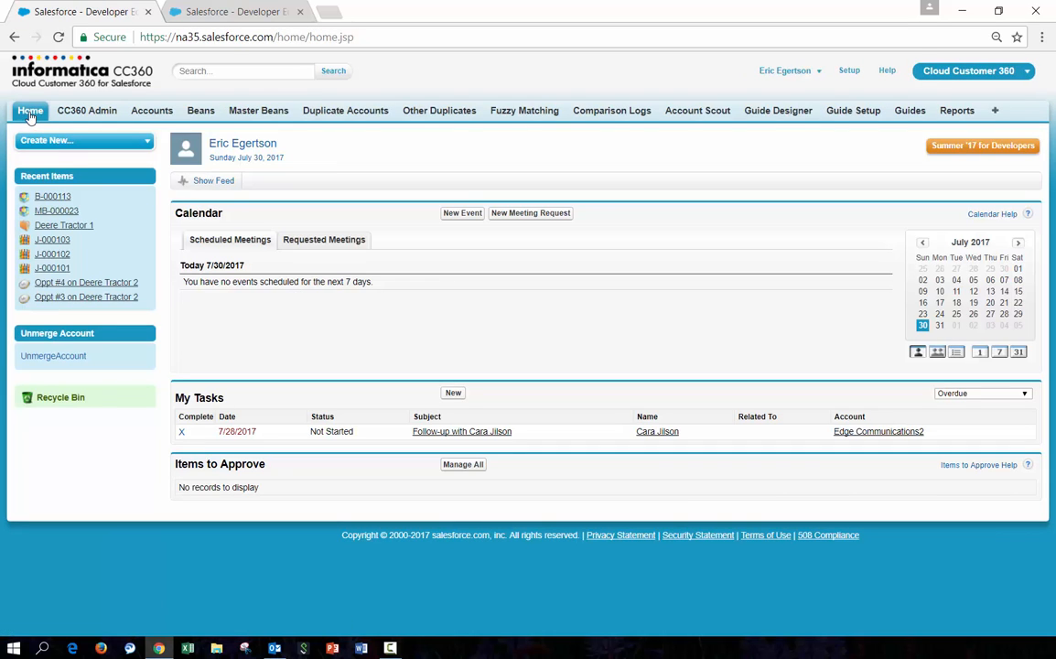
click(52, 359)
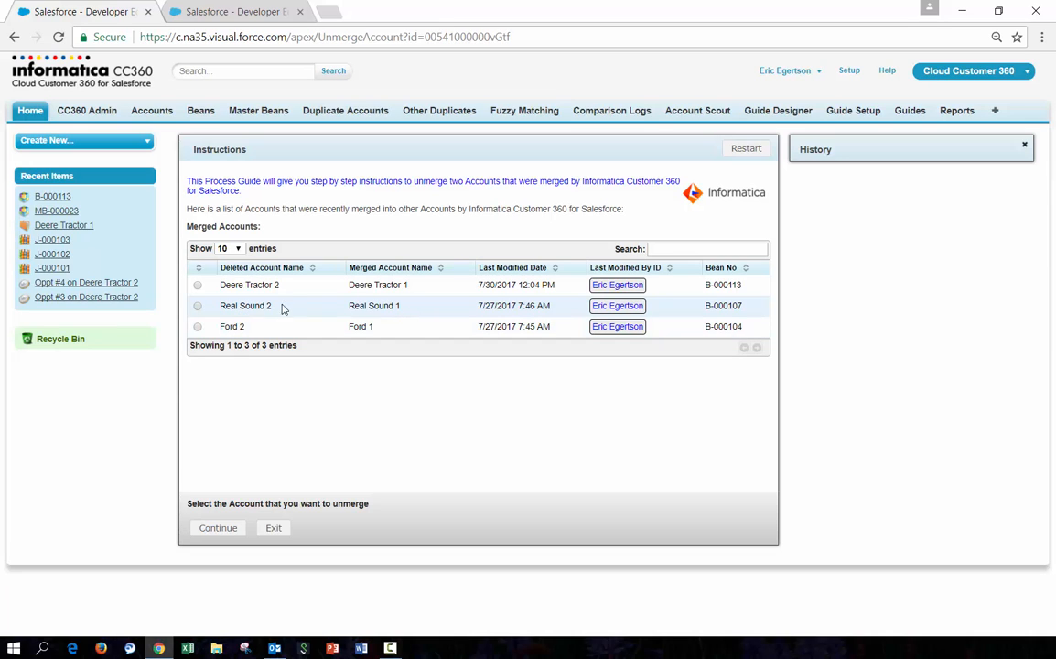
click(197, 285)
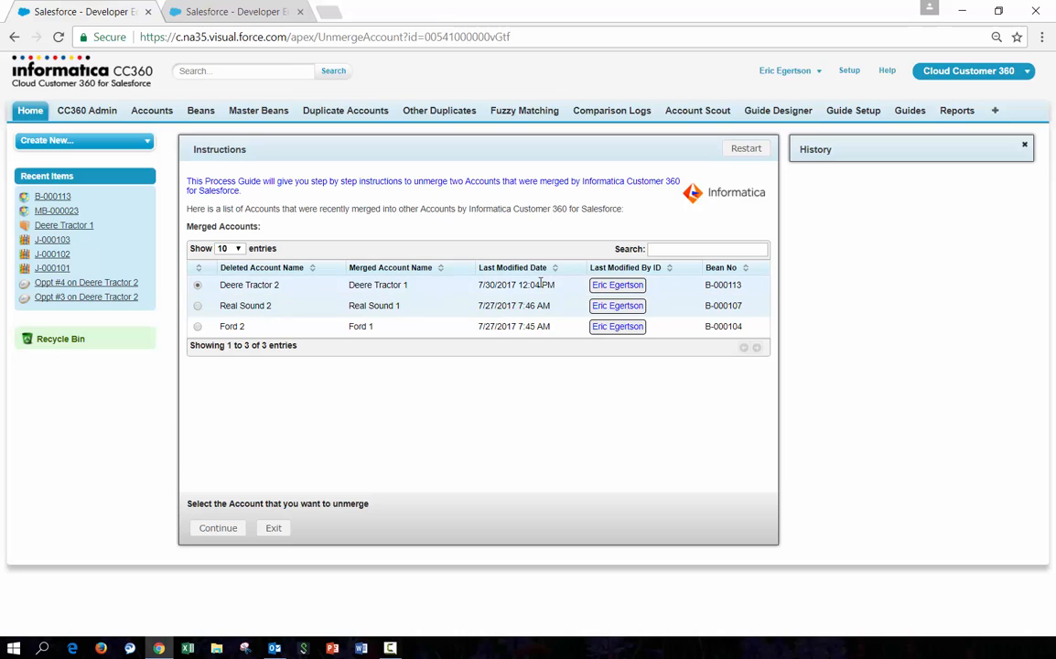
click(216, 528)
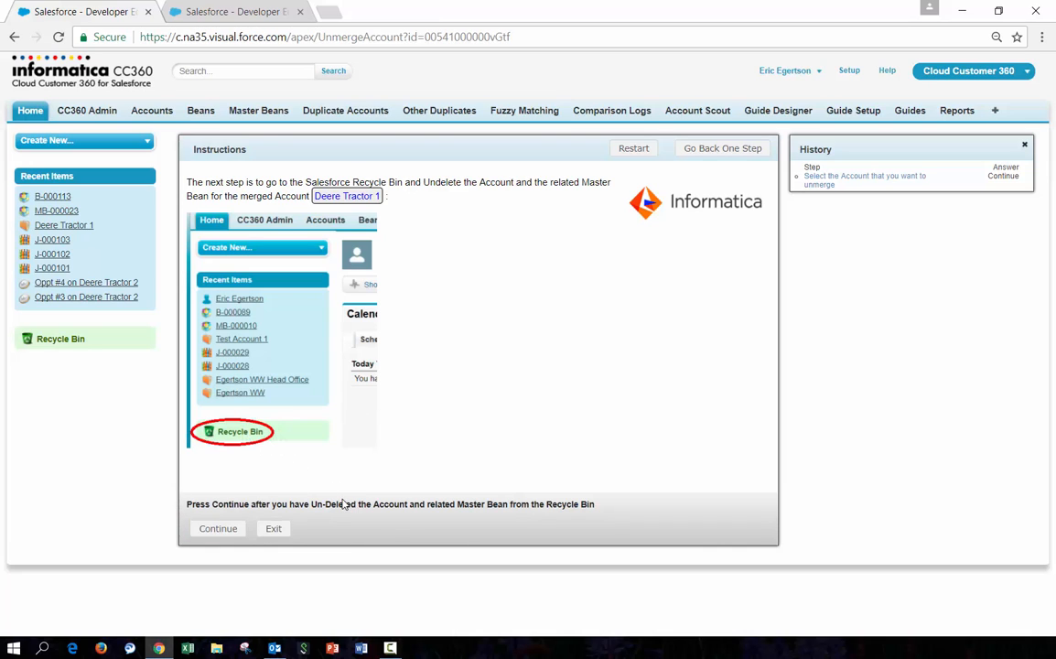
Undelete the Deere Tractor 2 account and master bean MB-000024 from the Recycle Bin
click(61, 340)
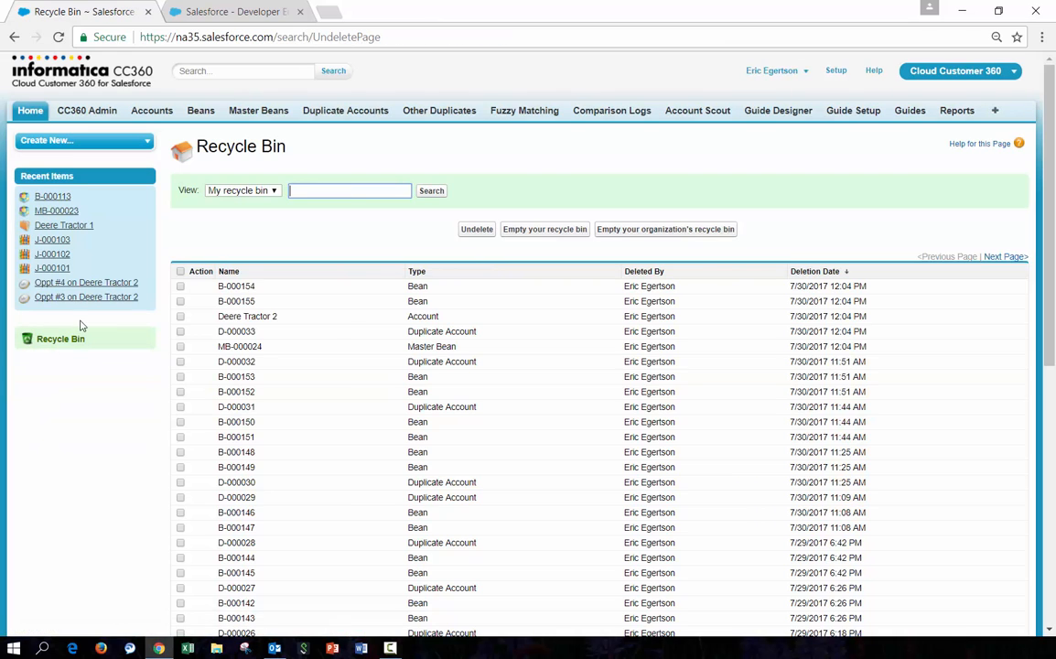
click(180, 317)
click(180, 347)
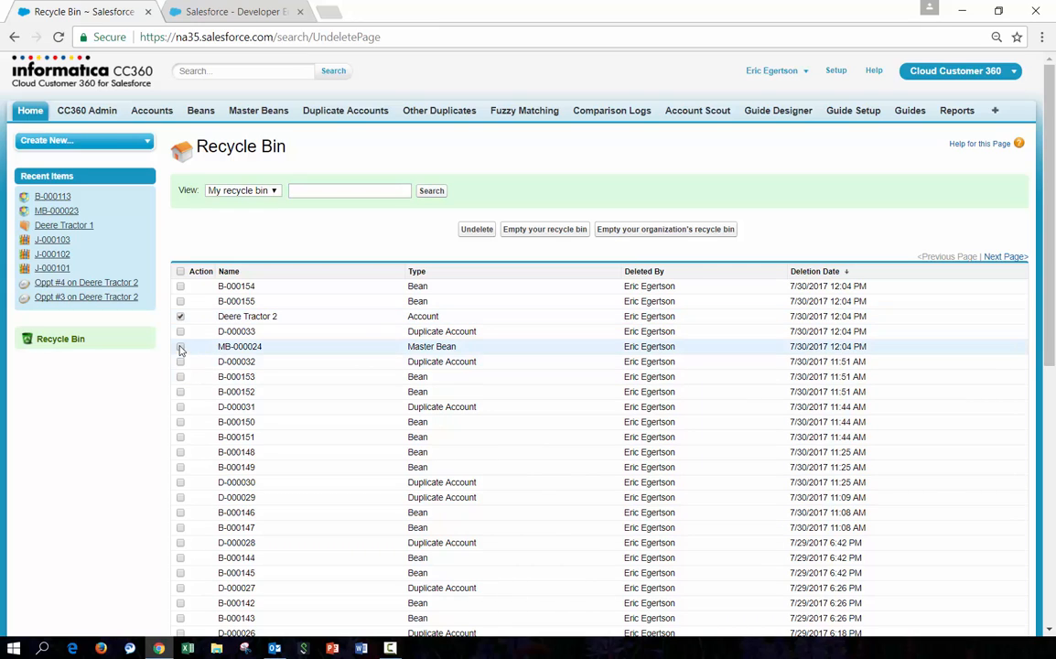
click(476, 232)
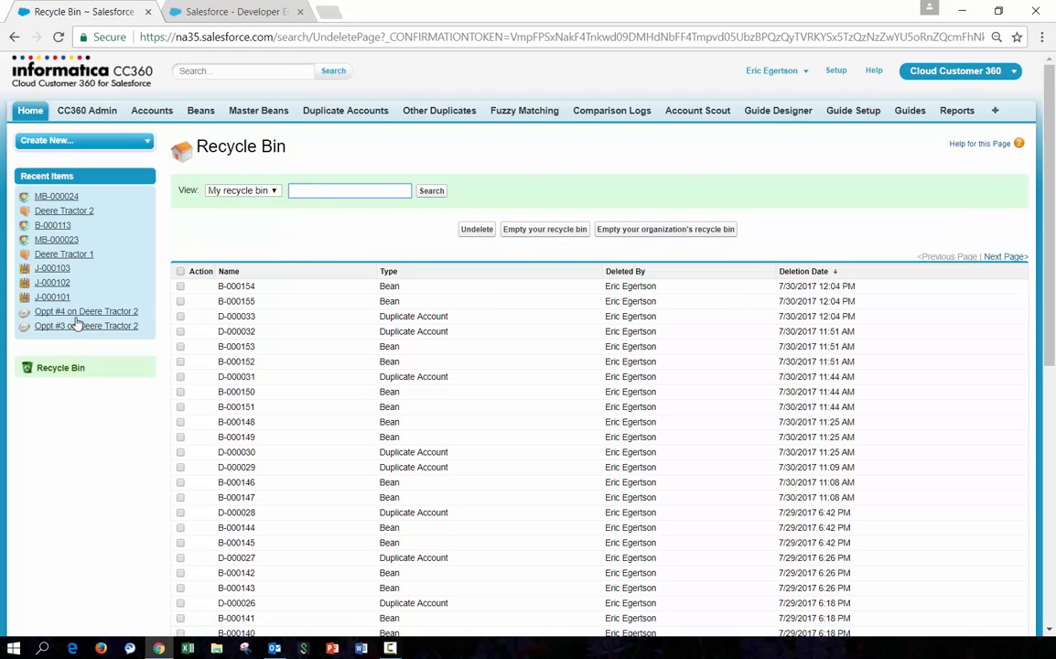
Return to the unmerge guide and continue, confirming the undeleted Deere Tractor 2 account and MB-000024
click(31, 110)
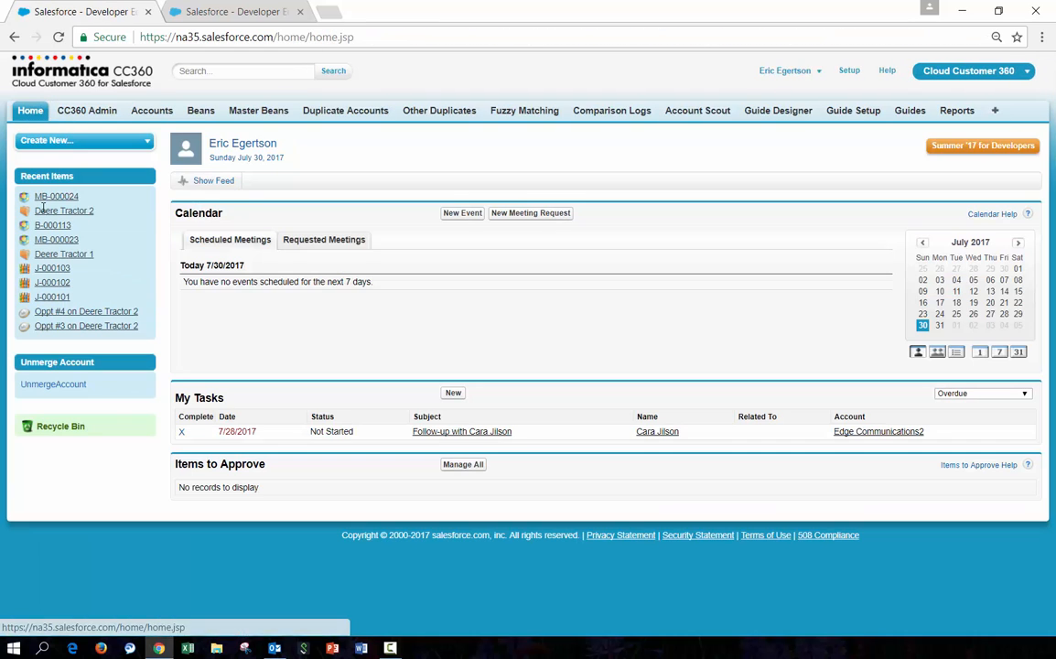
click(63, 385)
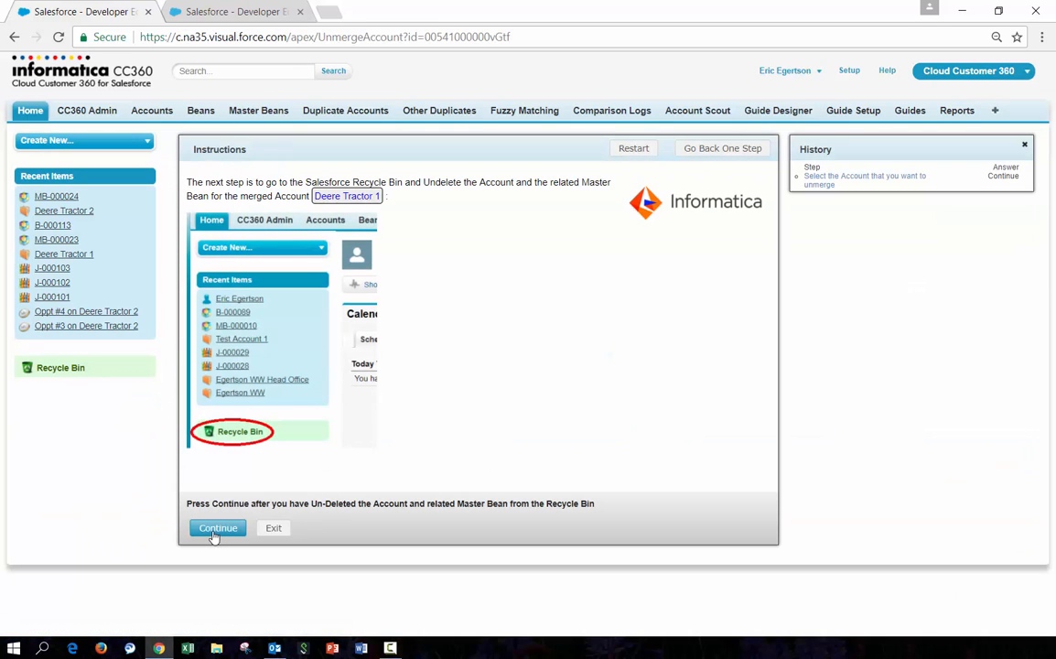
click(216, 530)
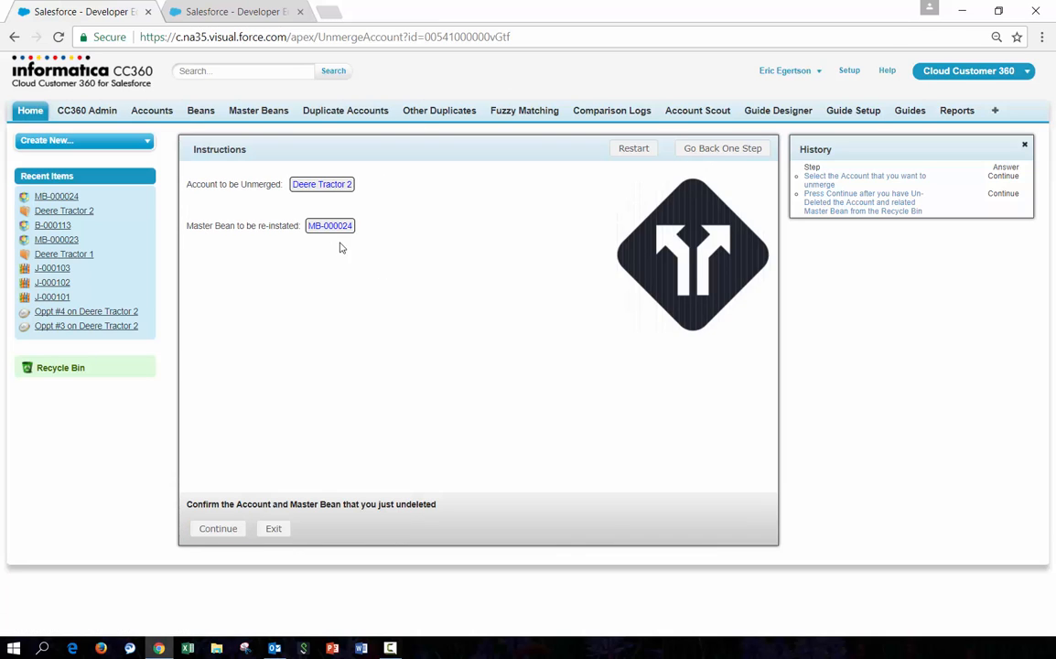
click(222, 530)
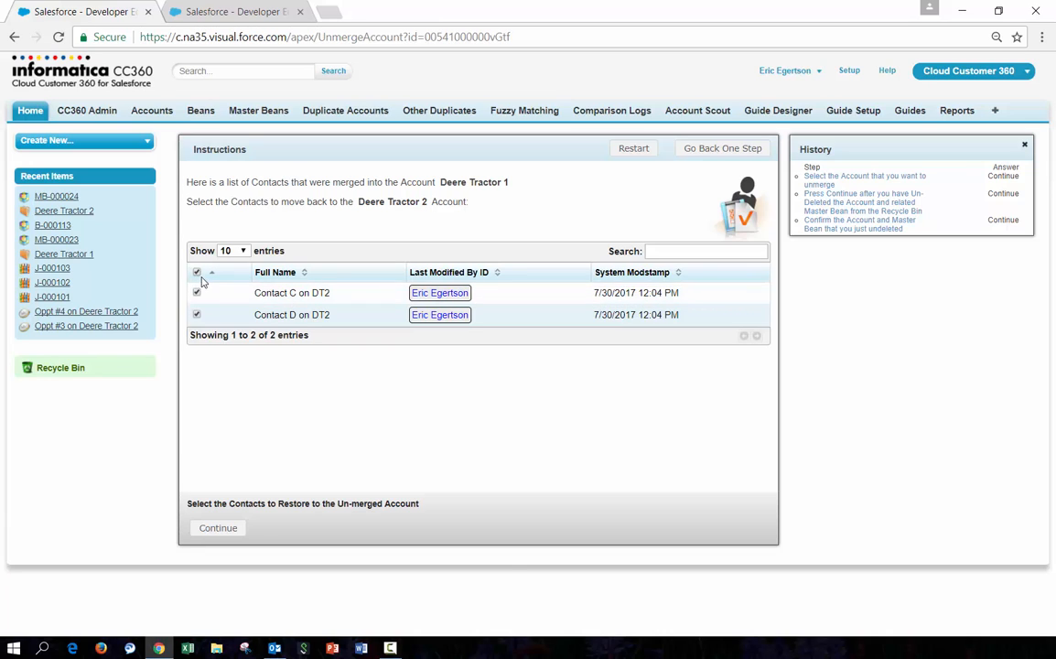
Restore Contacts C and D and Oppts #3 and #4 to Deere Tractor 2 and open the unmerged account
click(218, 528)
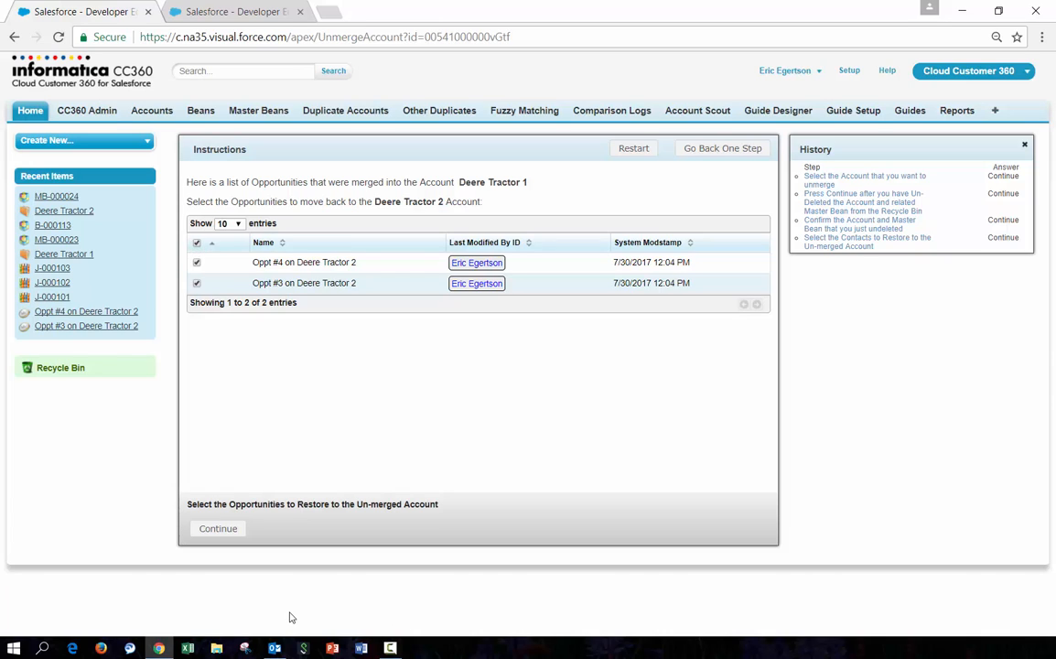
click(220, 531)
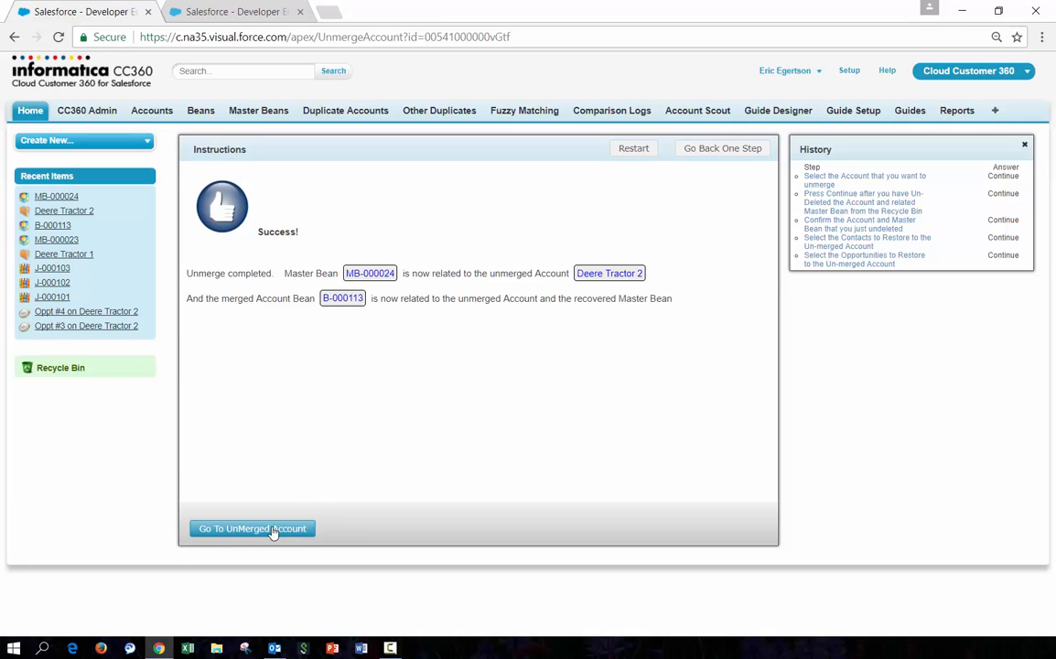
click(271, 529)
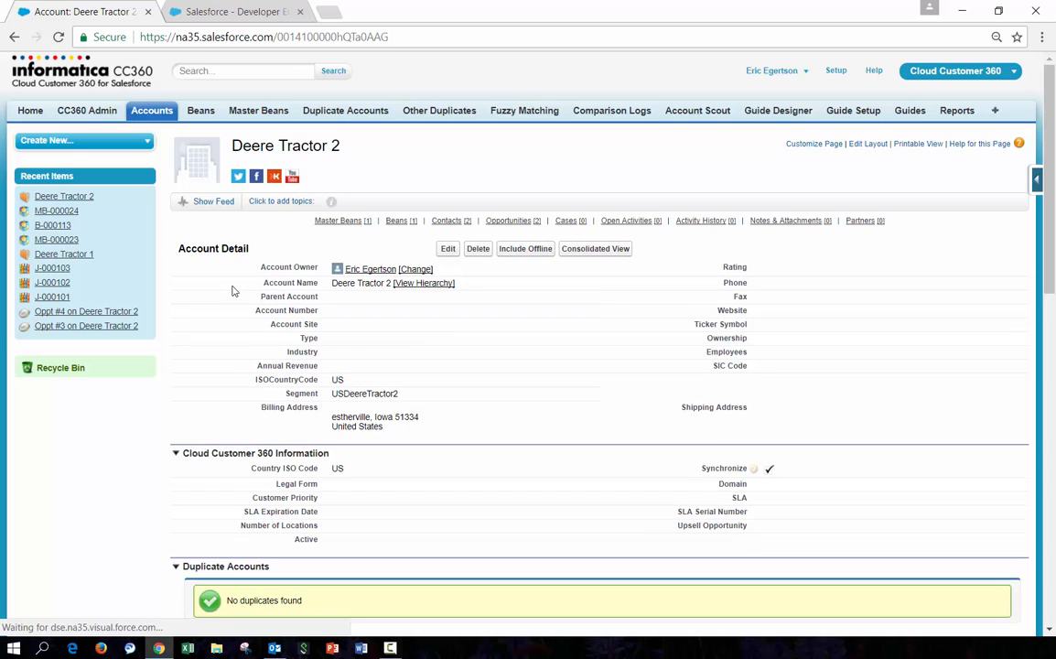
Review the unmerged Deere Tractor 2 account's master bean, bean, contacts and opportunities, and inspect bean B-000113's source details
scroll(368, 384, down, 5)
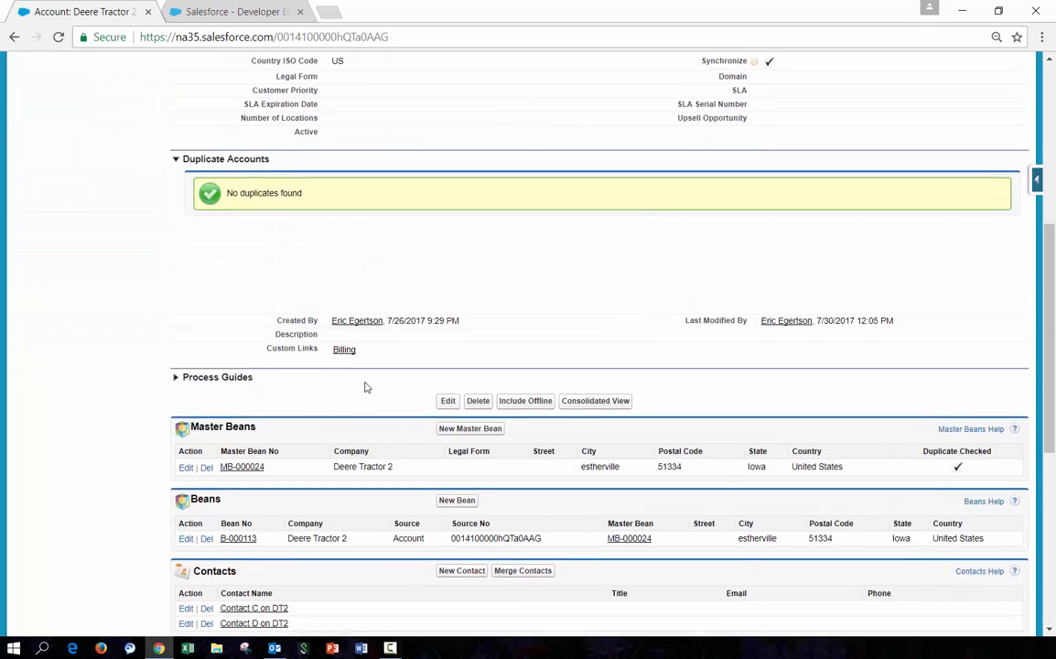
scroll(364, 387, down, 2)
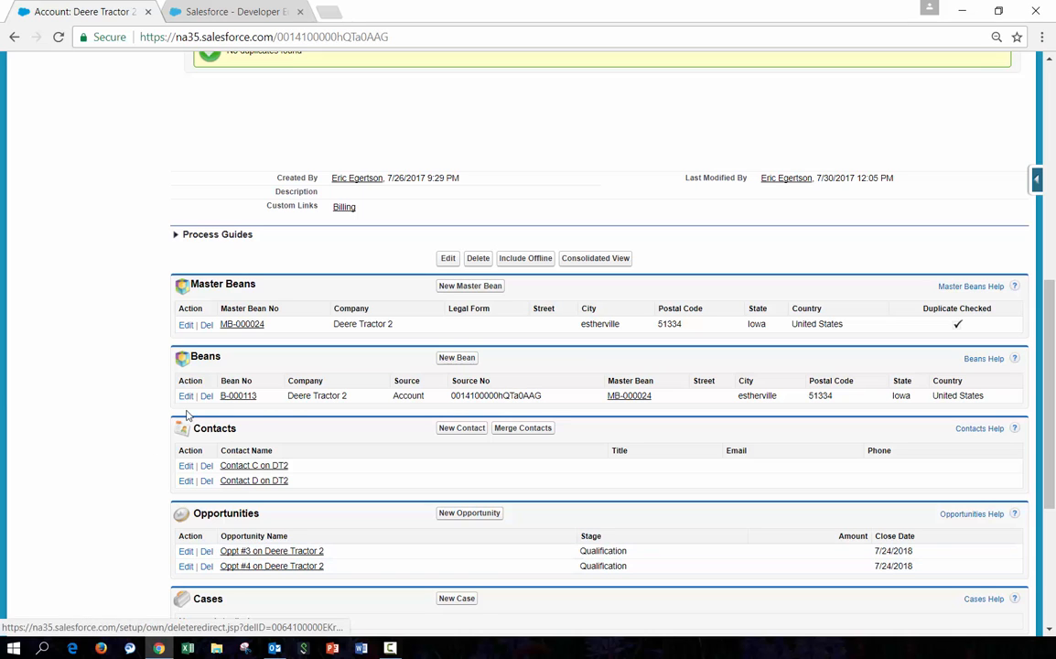
click(233, 395)
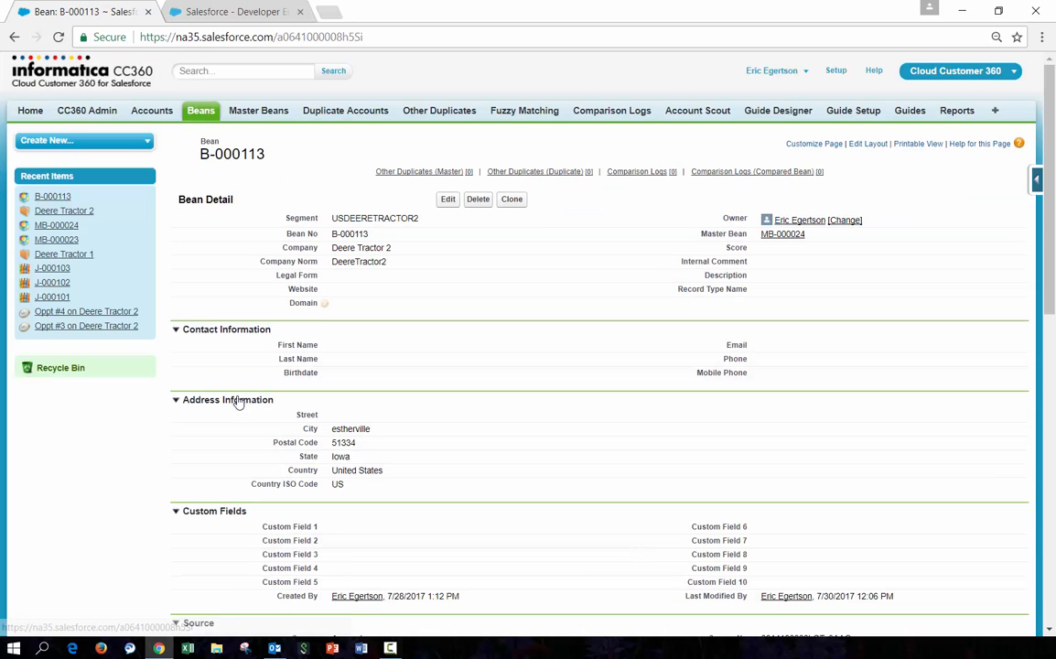
scroll(925, 487, down, 3)
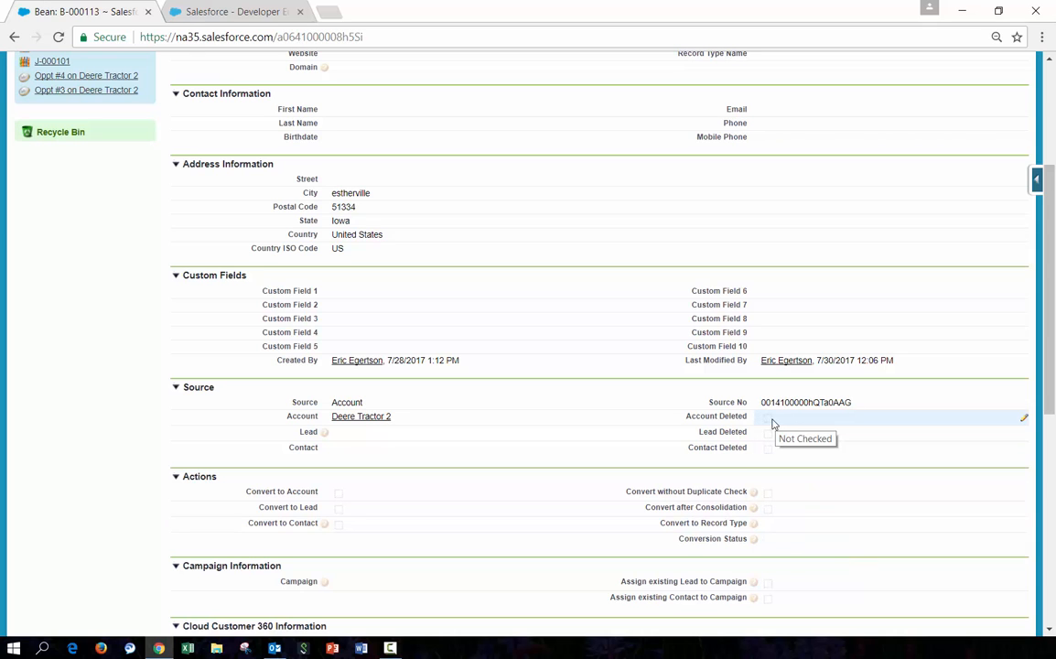
scroll(773, 424, up, 3)
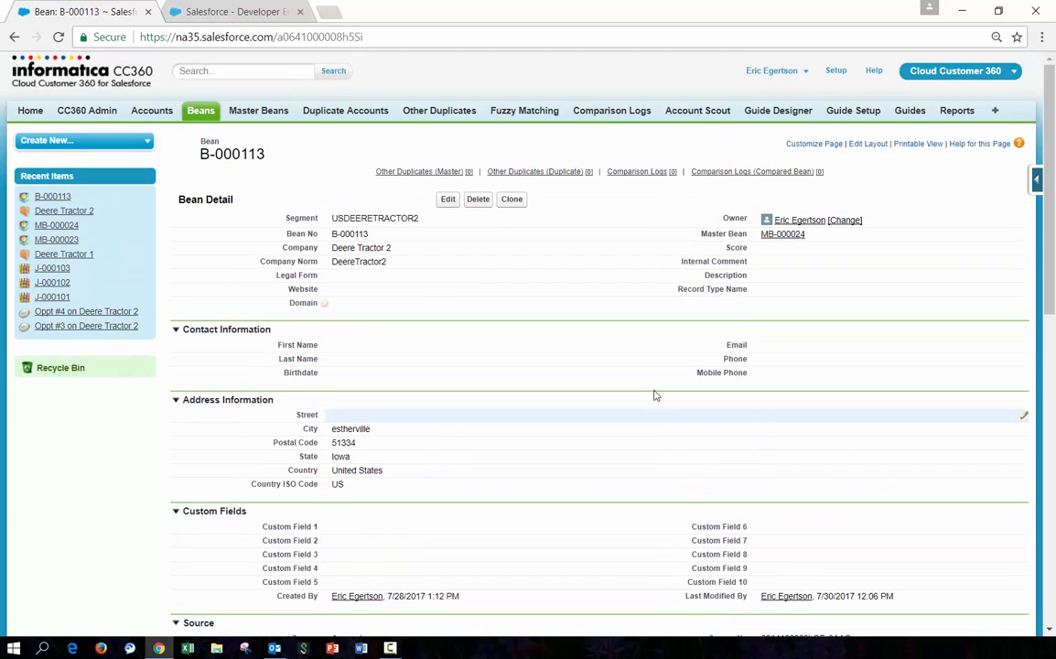
Open the Deere Tractor 1 account and review its master bean, bean, contacts and opportunities
click(85, 258)
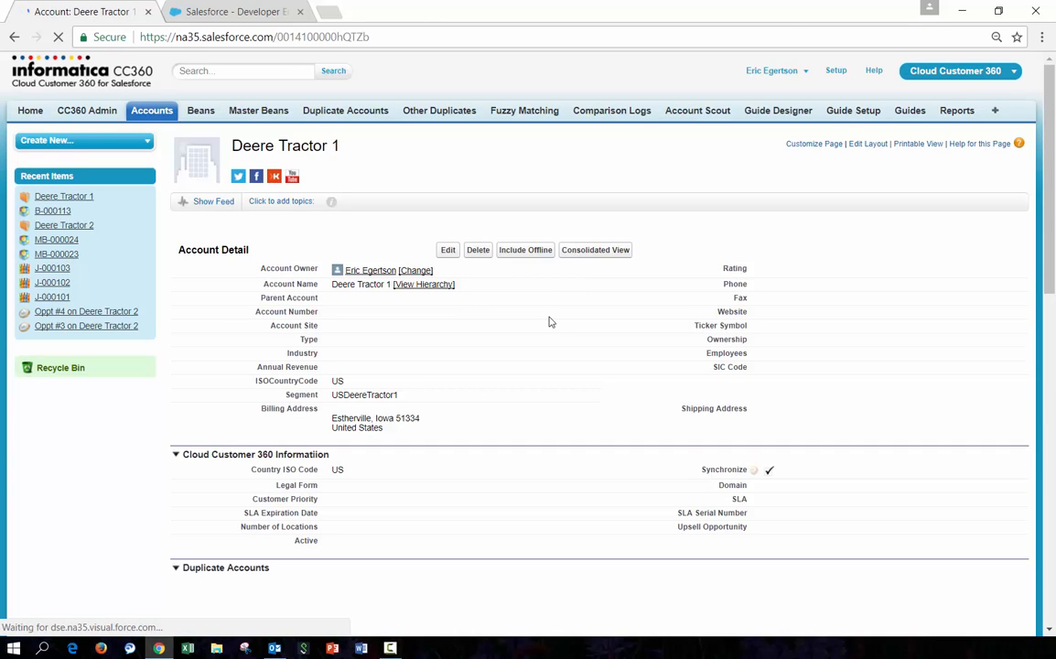
scroll(549, 324, down, 6)
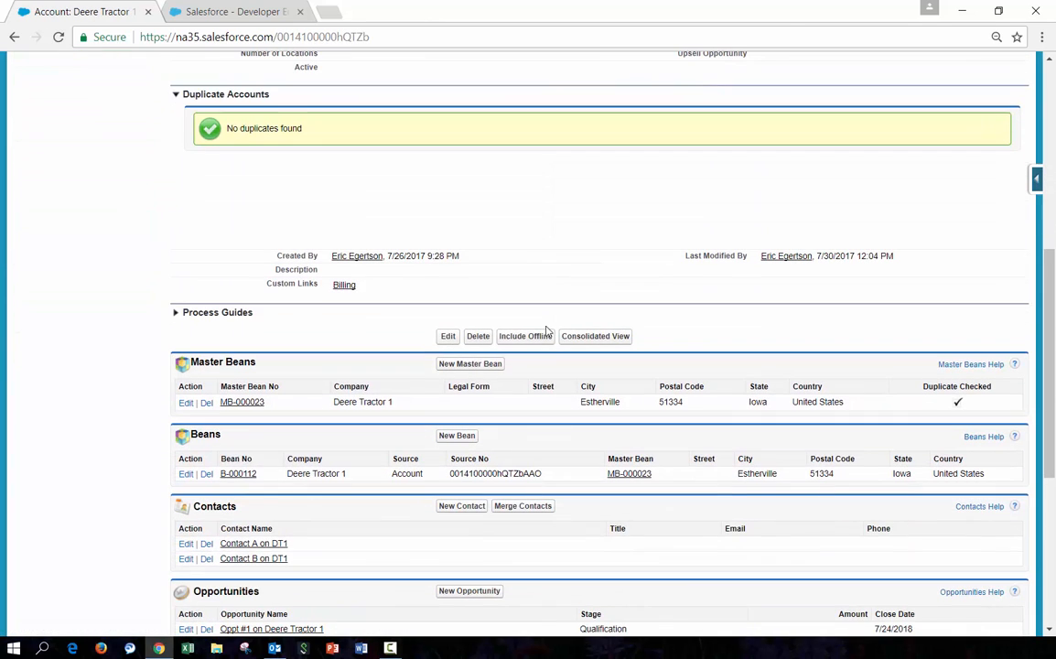
scroll(293, 535, down, 2)
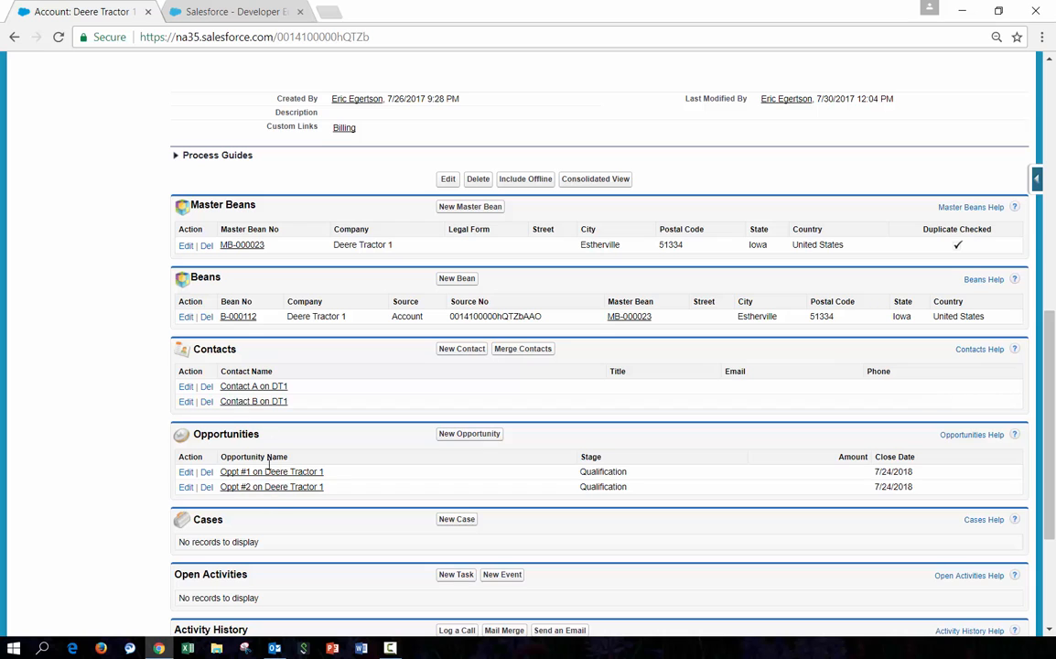
scroll(252, 497, up, 5)
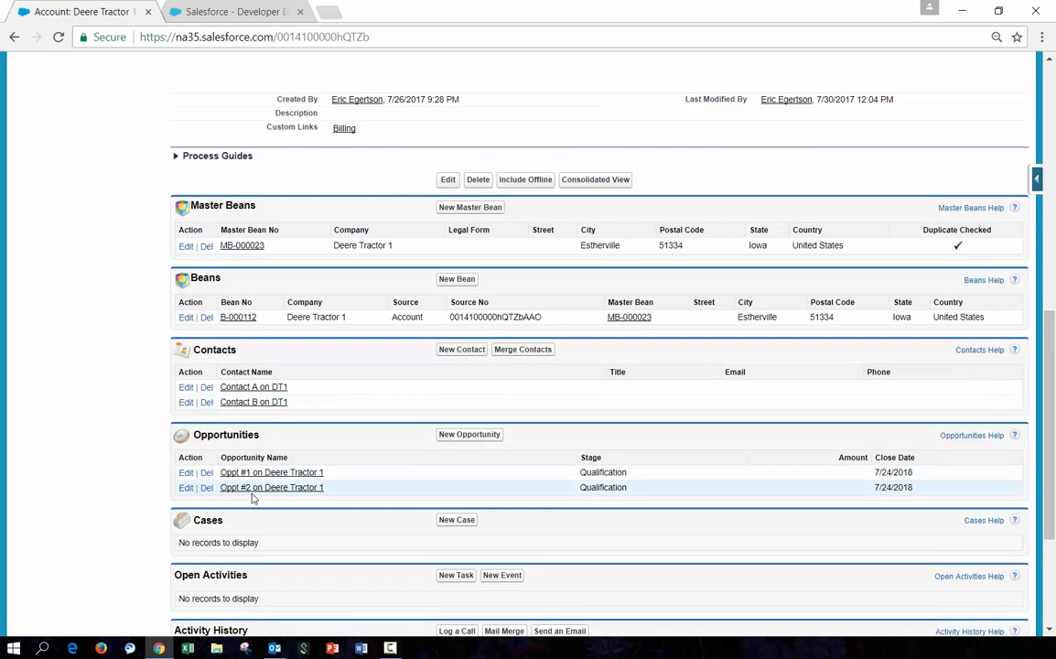
scroll(158, 373, up, 1)
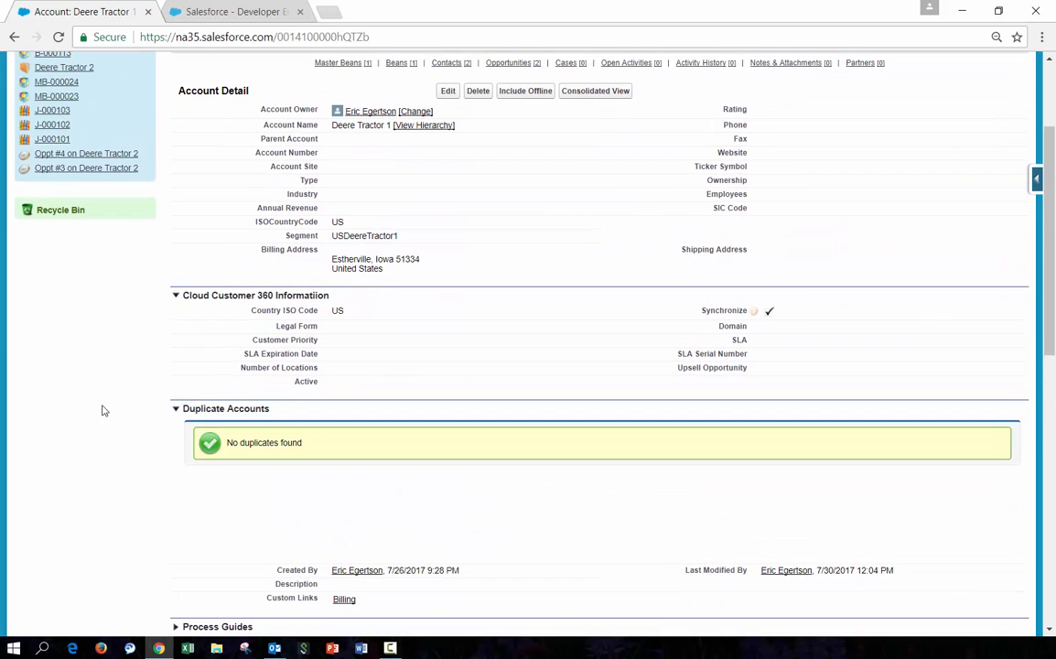